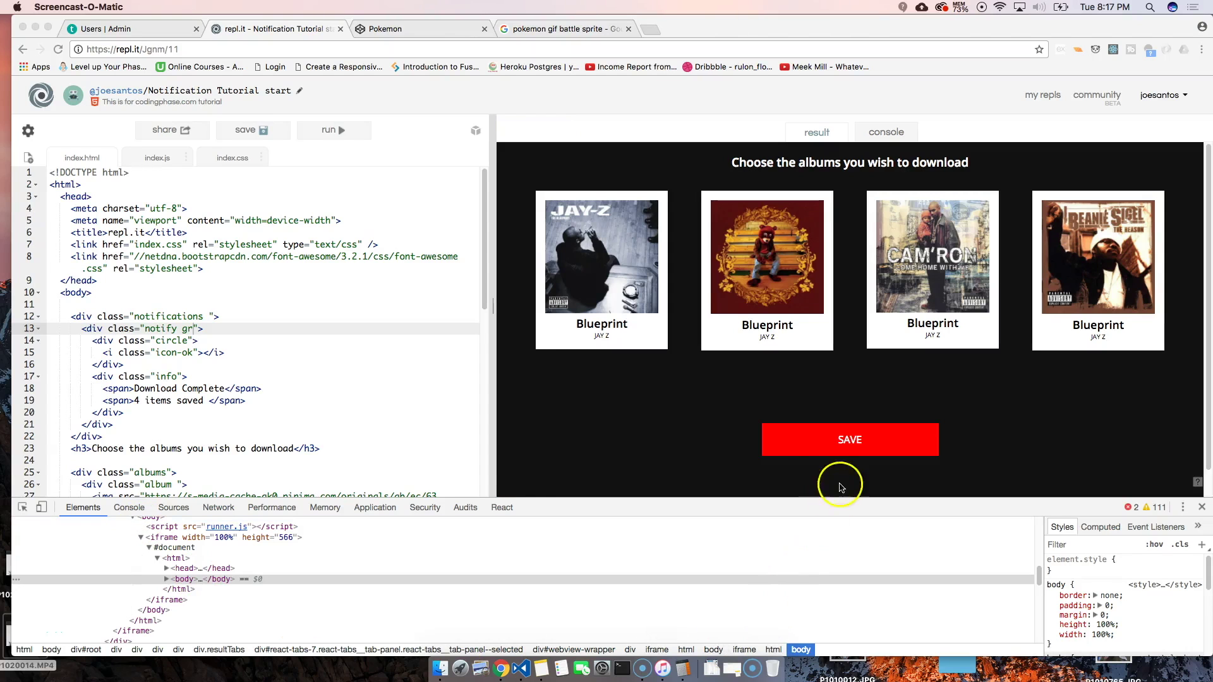
# Step: Add the 'selected' class to the first album div on line 26 and rerun the preview
pyautogui.click(543, 431)
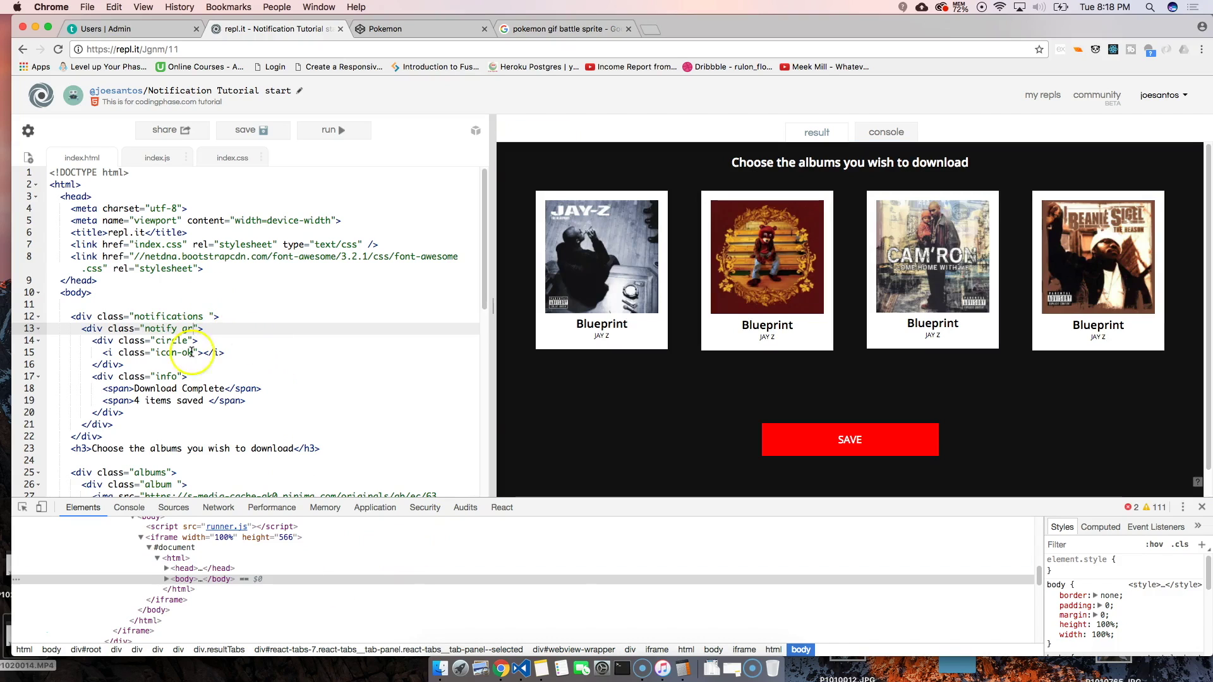
pyautogui.scroll(-5, 486, 257)
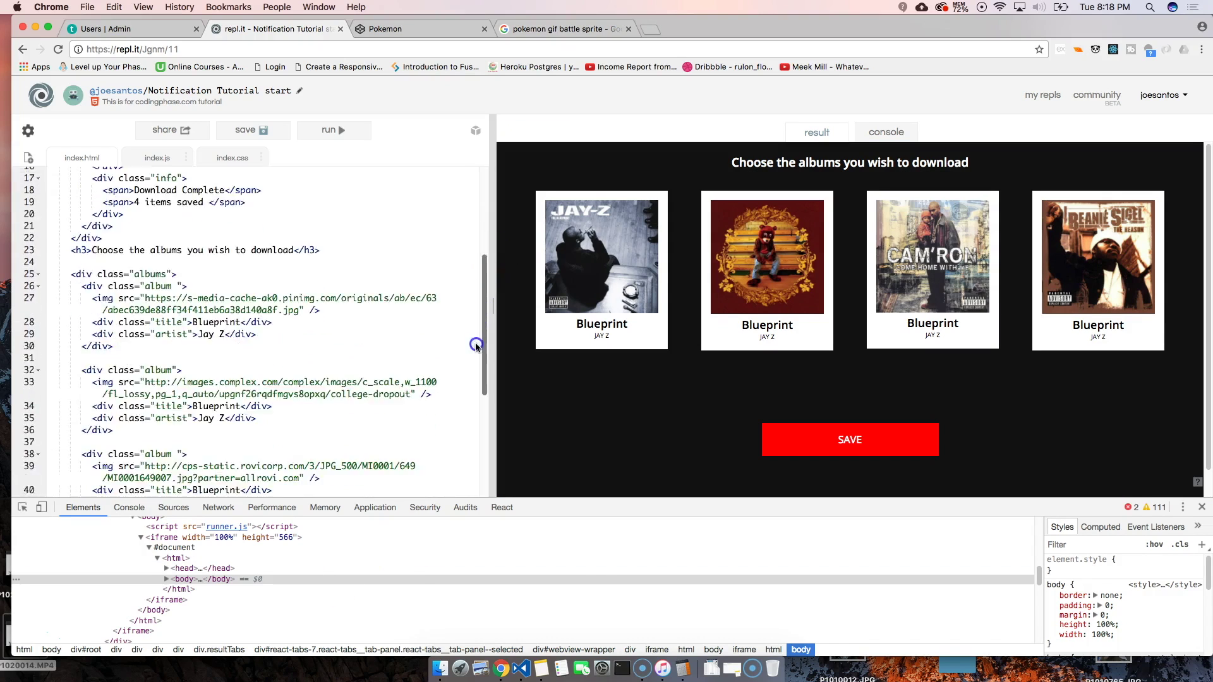
pyautogui.click(176, 280)
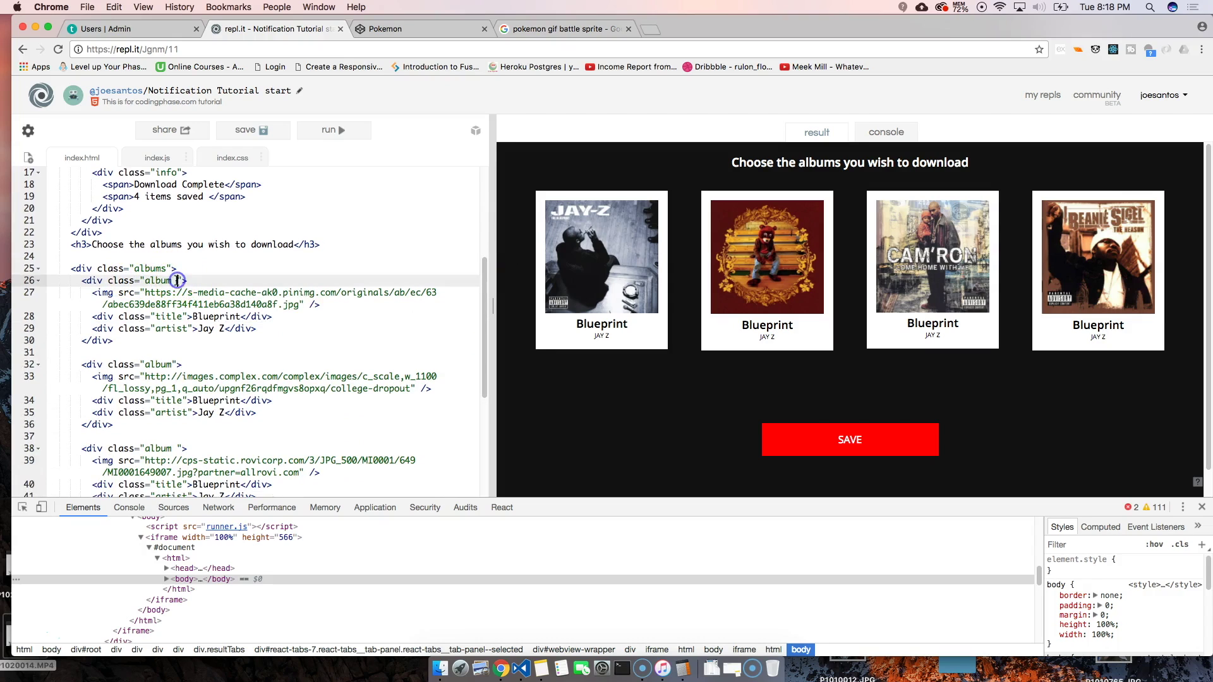
pyautogui.write('a')
pyautogui.press('BackSpace')
pyautogui.write('selected')
pyautogui.click(334, 129)
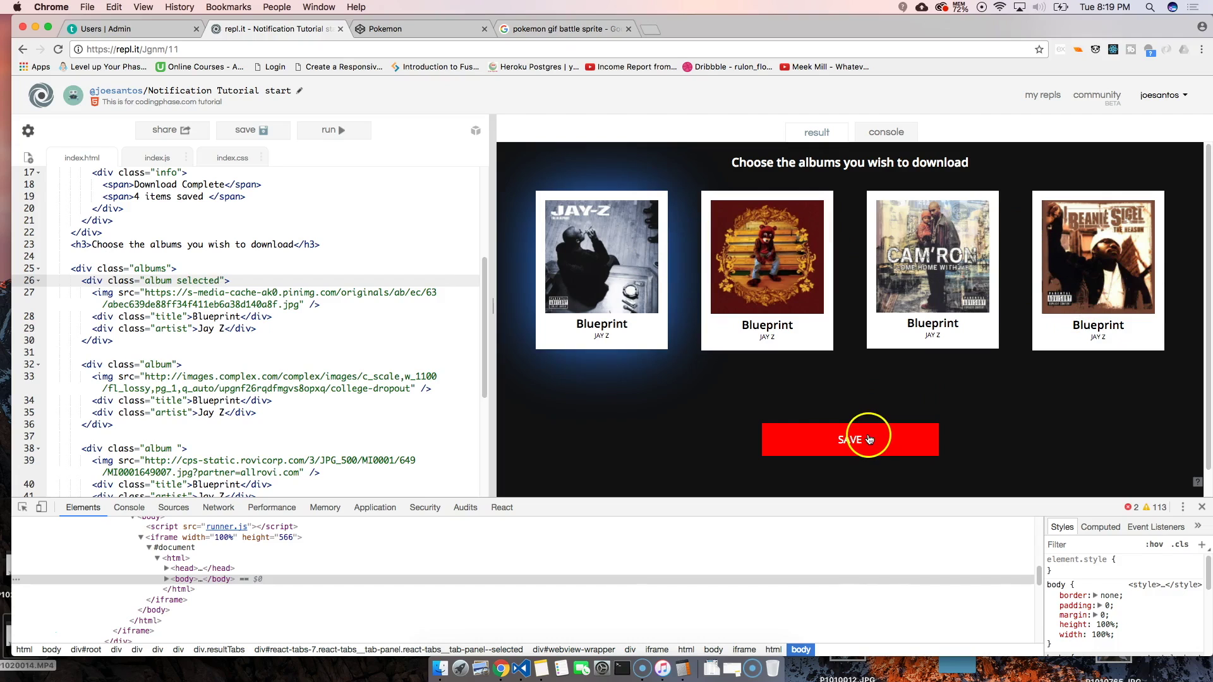
pyautogui.moveTo(487, 276); pyautogui.dragTo(482, 207)
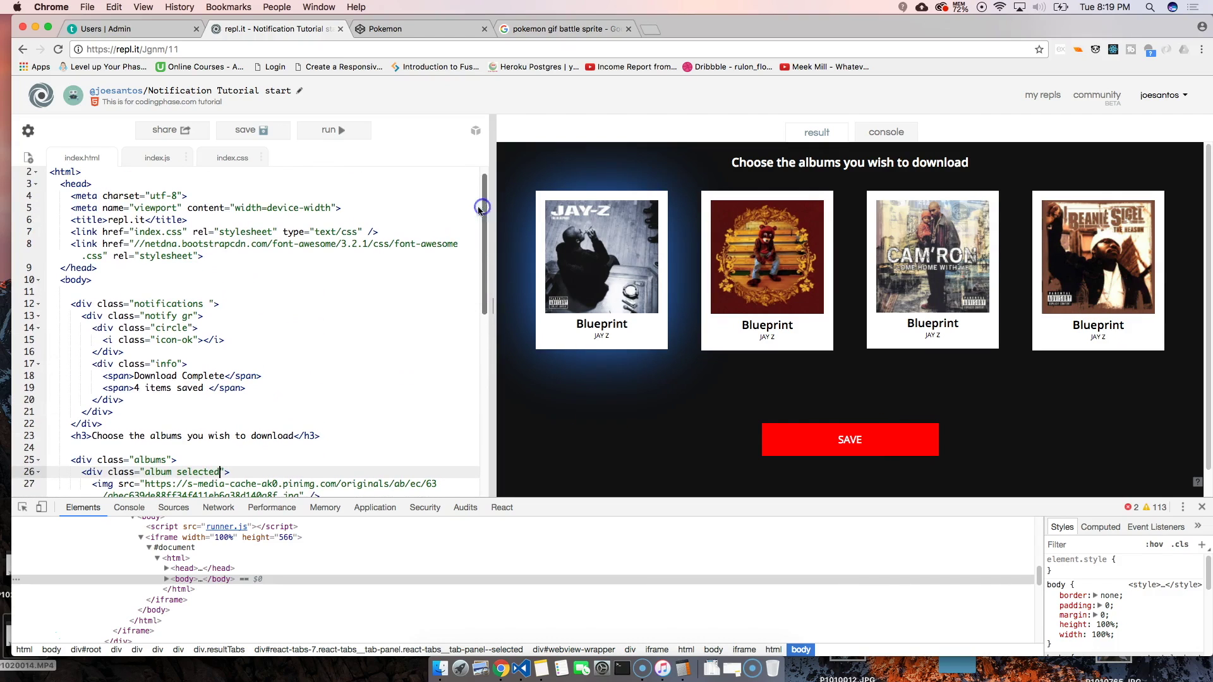
# Step: Add 'active' to the notify gr div's class on line 13 and rerun to show 'Download Complete'
pyautogui.click(194, 316)
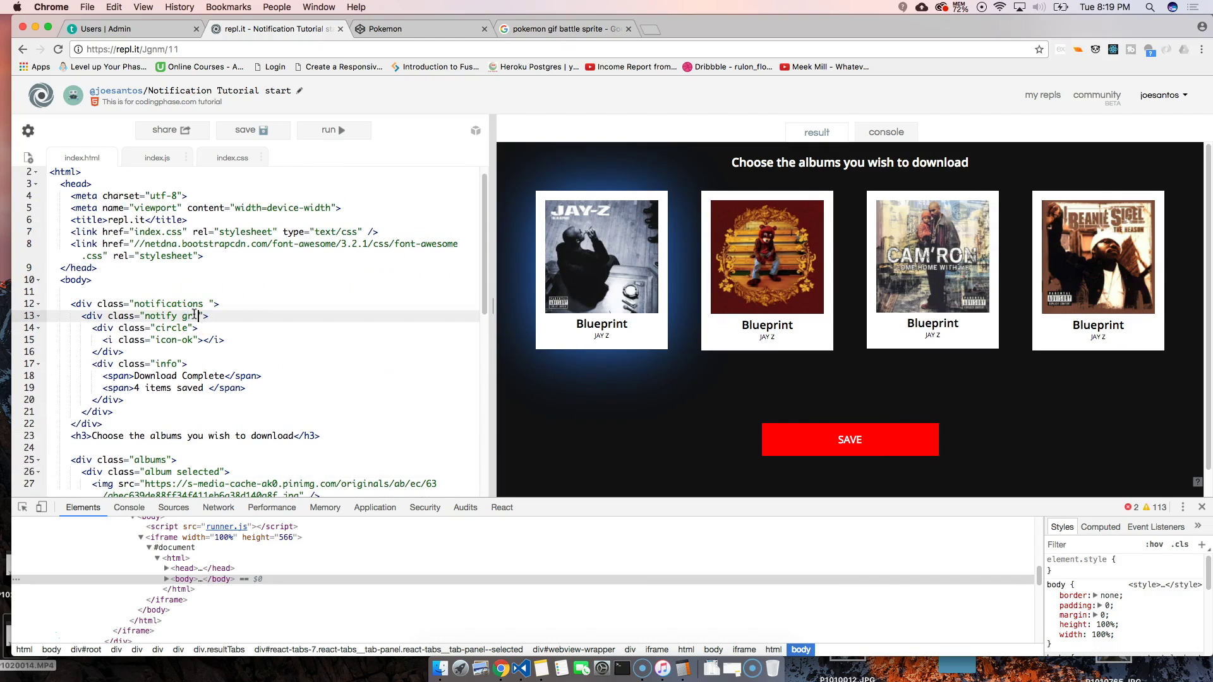
pyautogui.write('a')
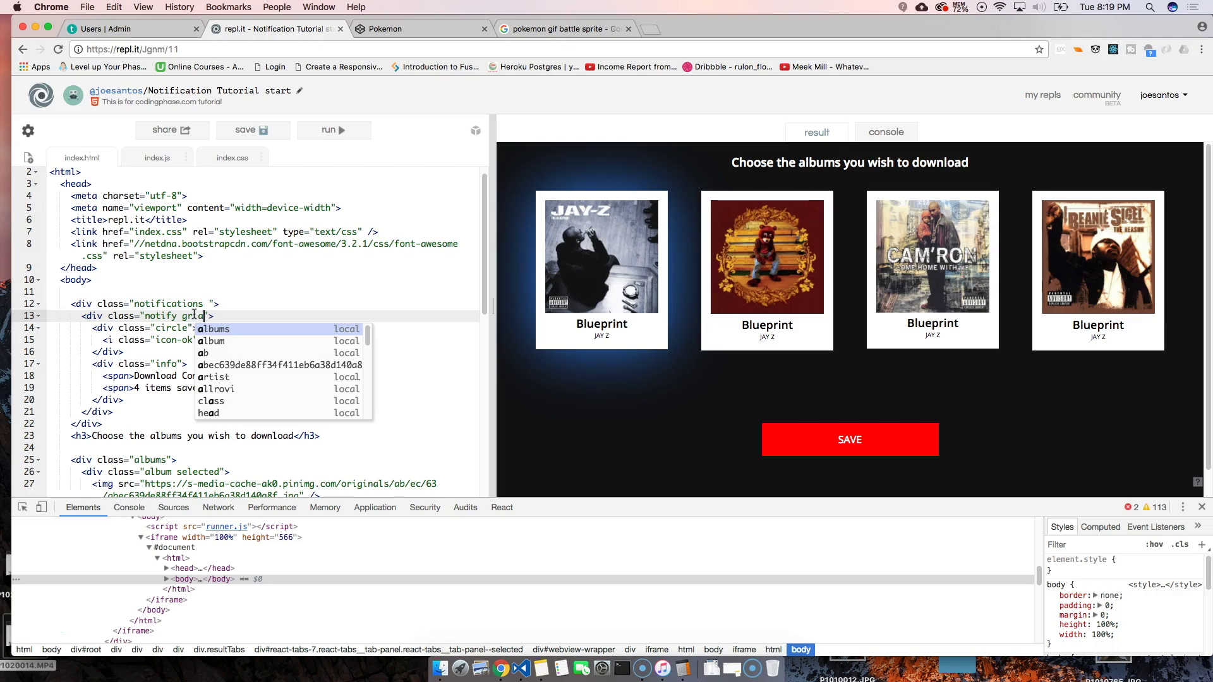
pyautogui.press('BackSpace')
pyautogui.write('active')
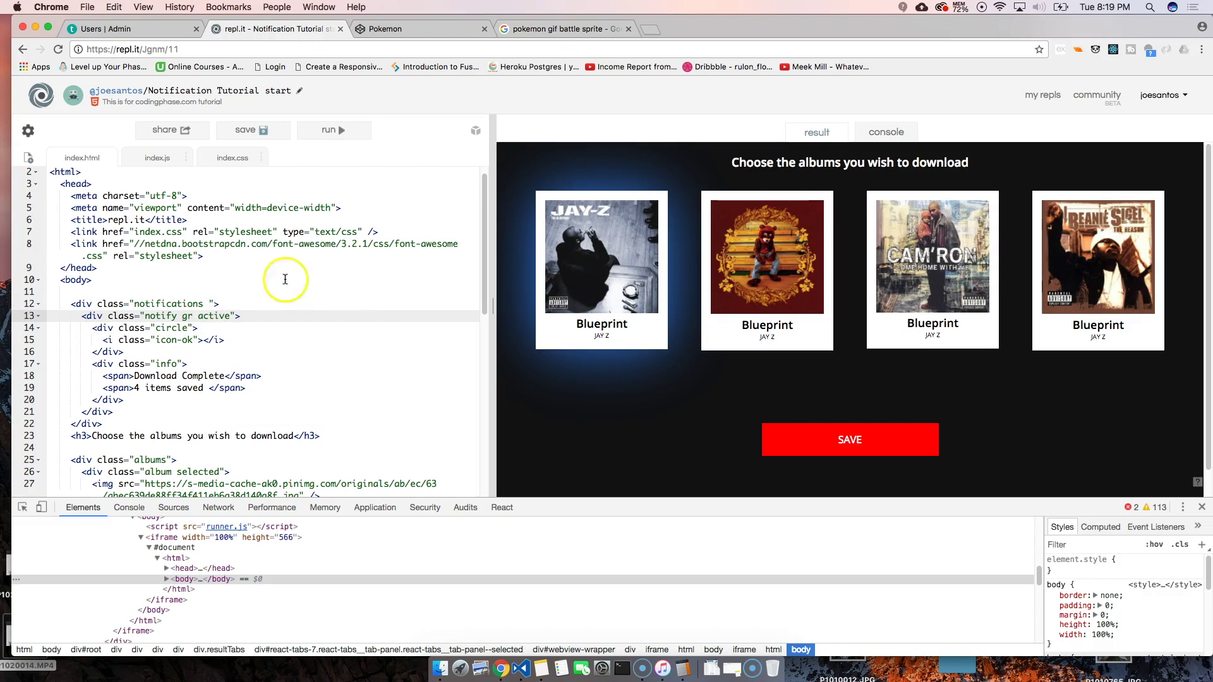
pyautogui.click(338, 129)
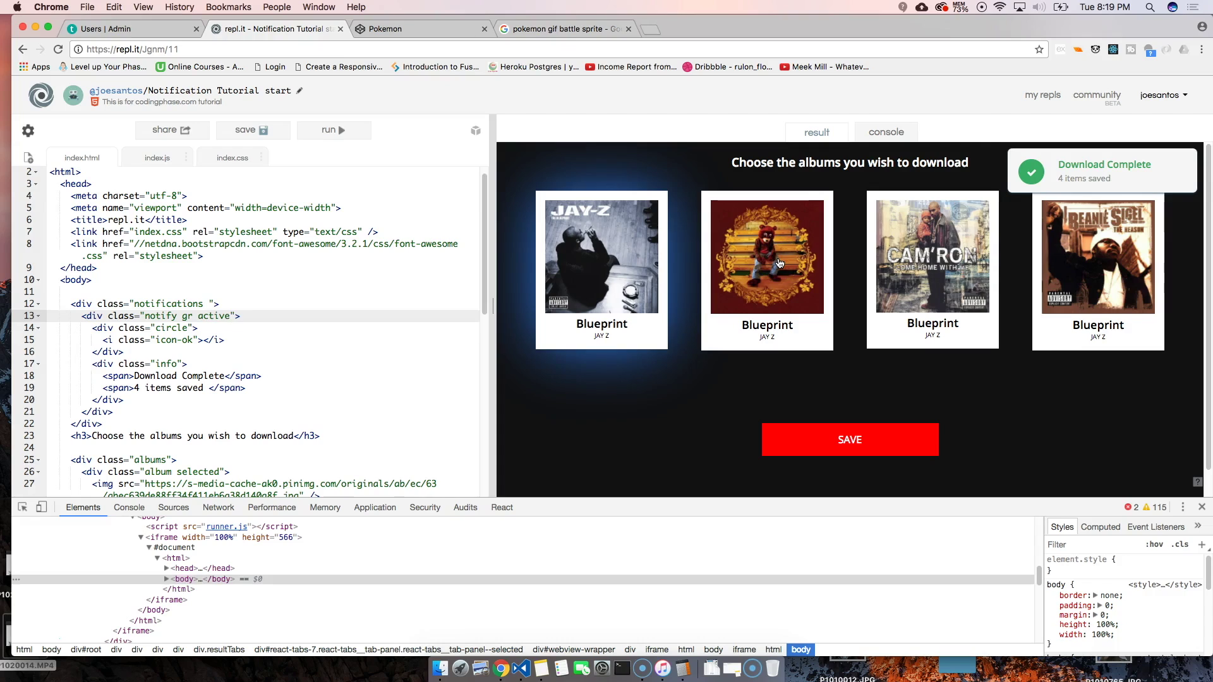
pyautogui.click(1137, 187)
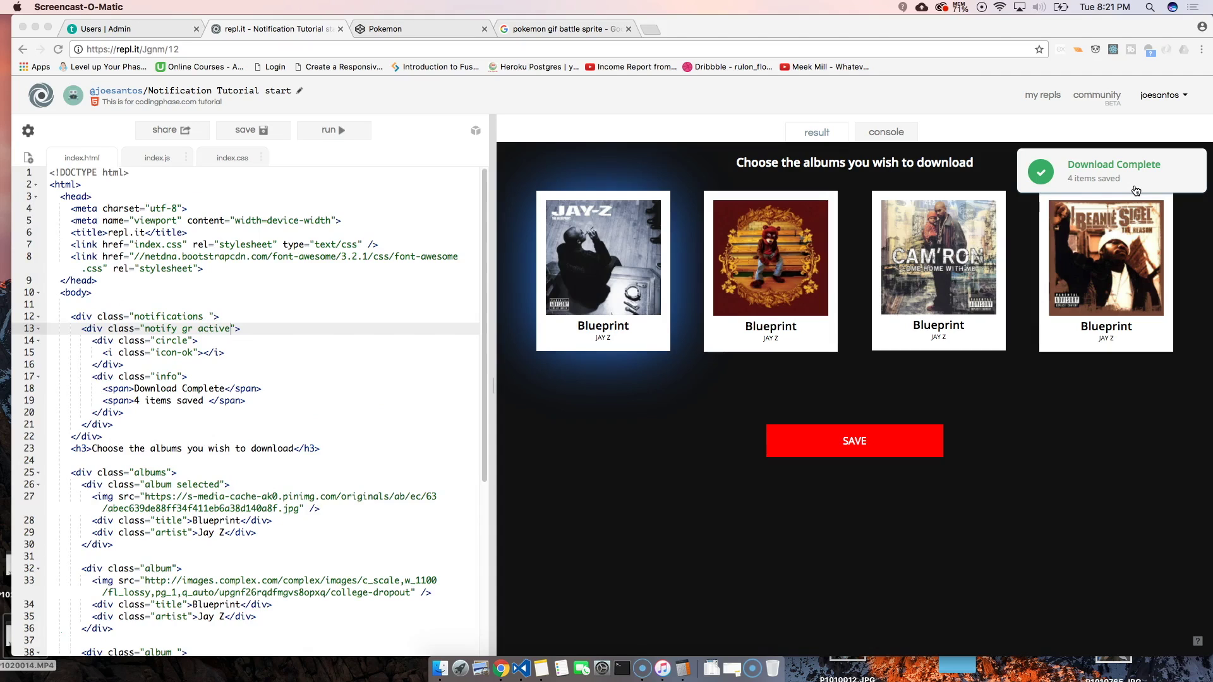
# Step: Copy the repl.it project's web address from the address bar
pyautogui.click(1044, 357)
pyautogui.click(715, 219)
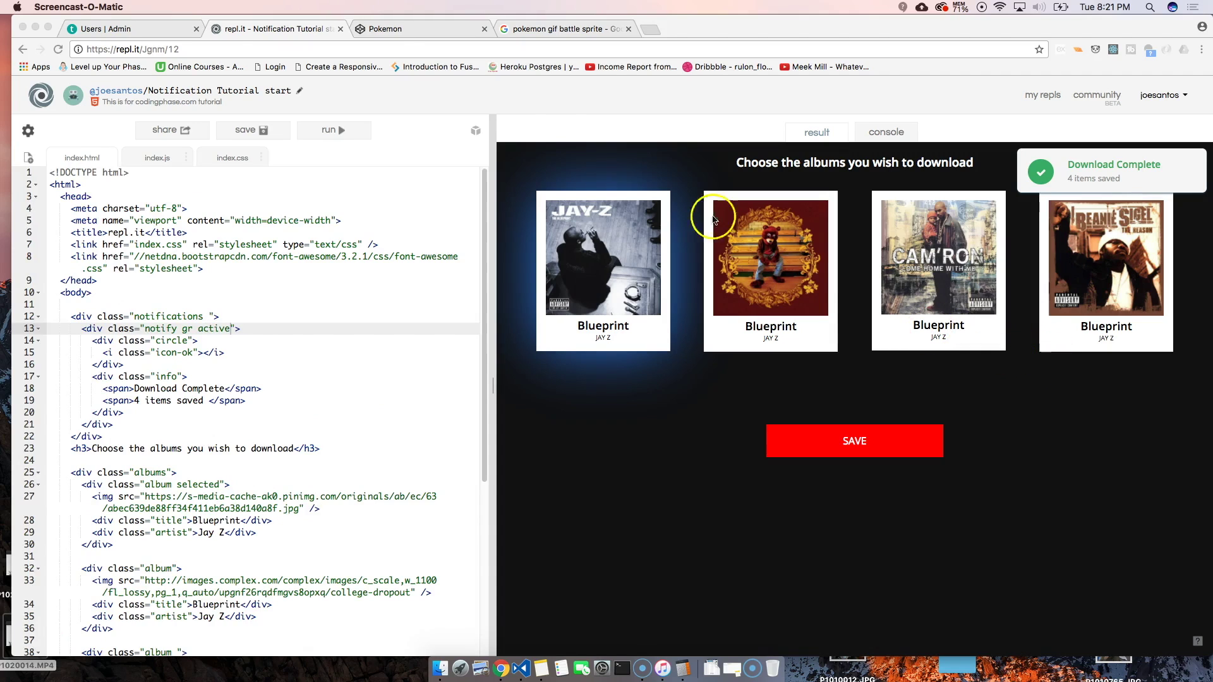
pyautogui.click(112, 55)
pyautogui.rightClick(131, 46)
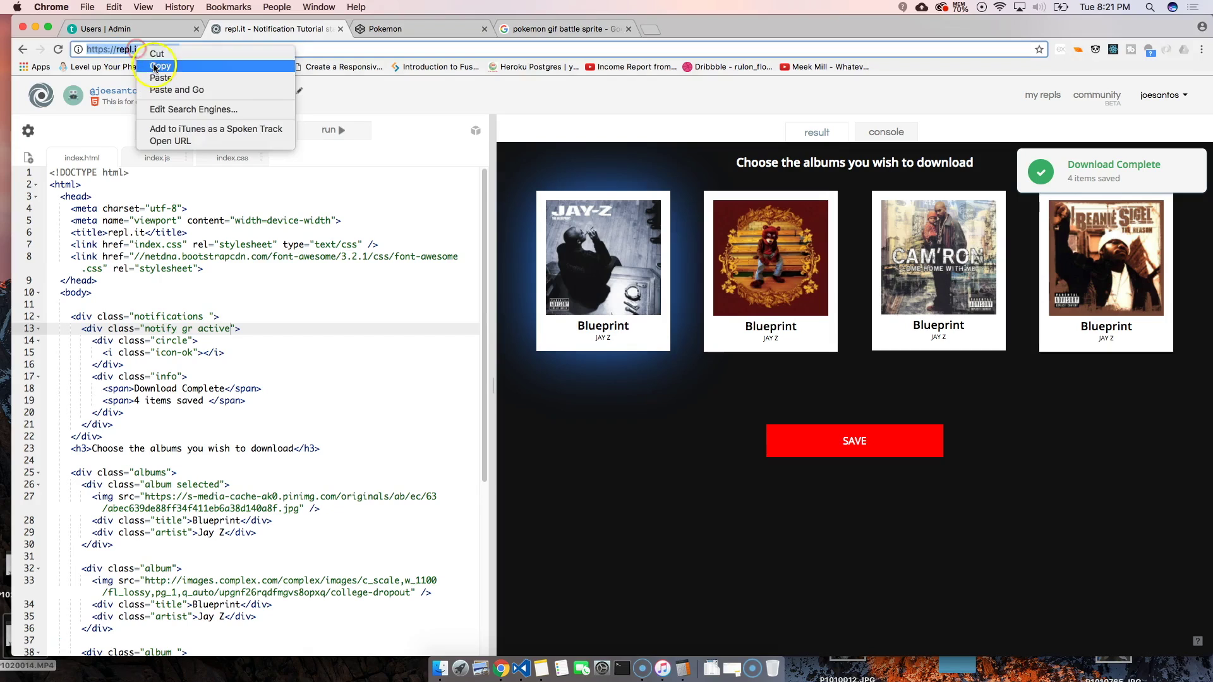
pyautogui.click(151, 62)
# Step: Load the copied project link in a new browser window and run it
pyautogui.click(51, 7)
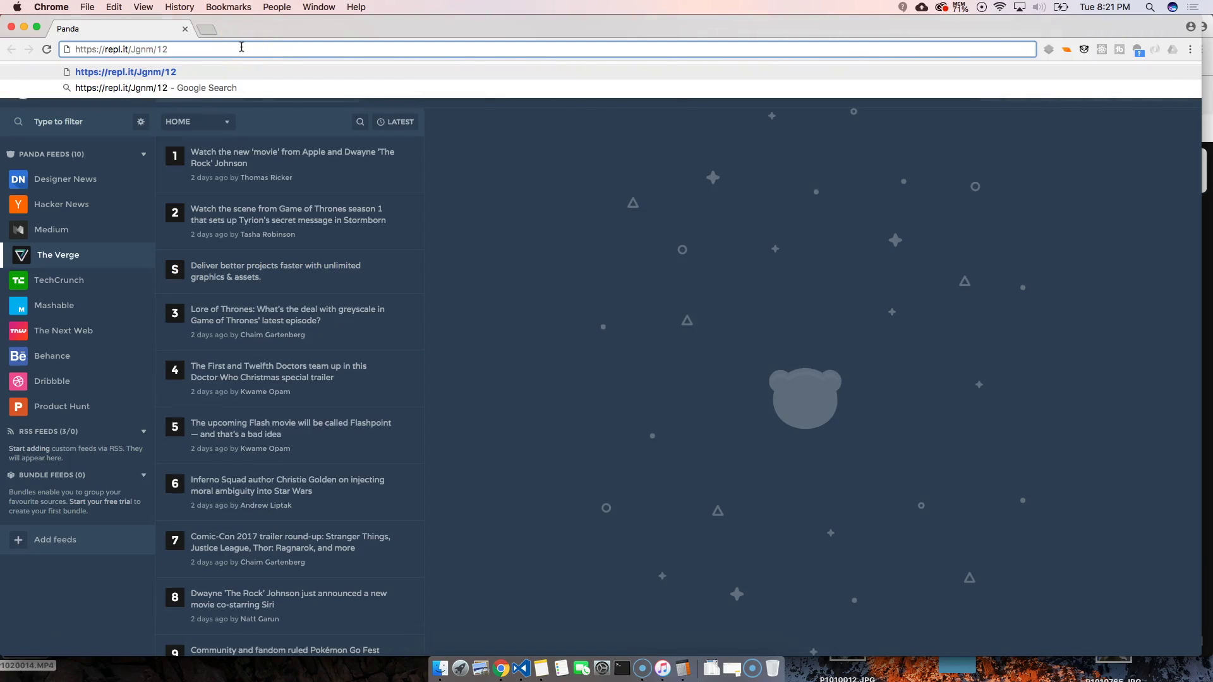
pyautogui.press('Return')
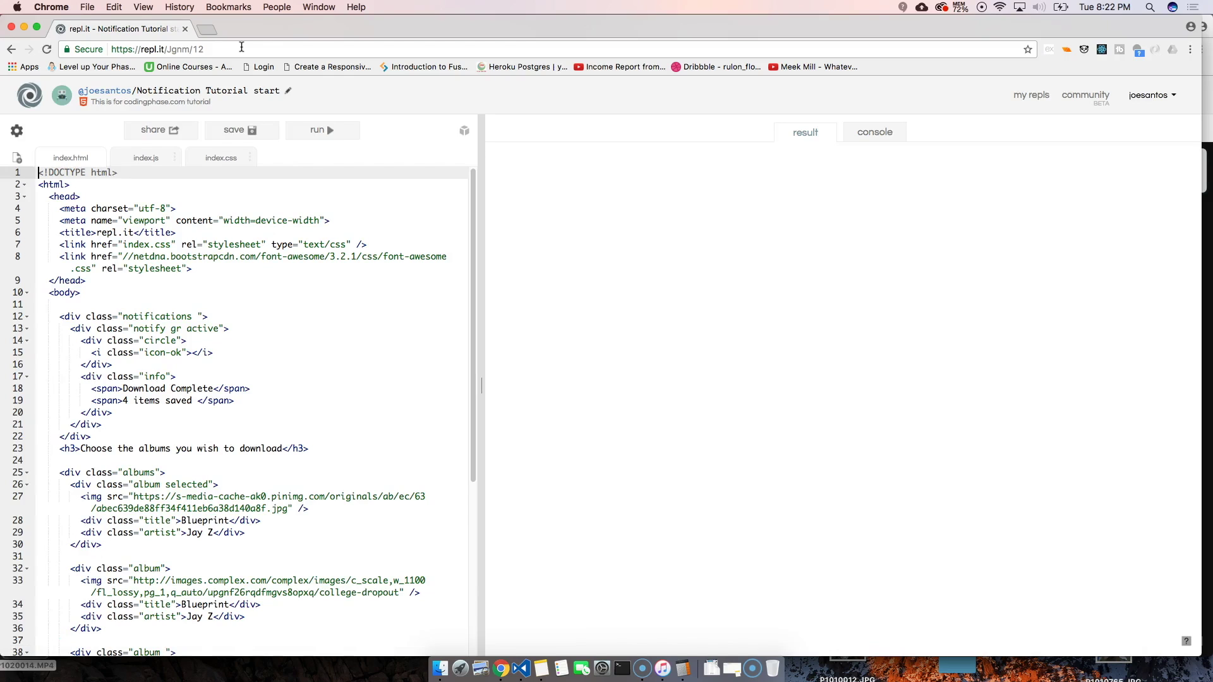
pyautogui.click(318, 129)
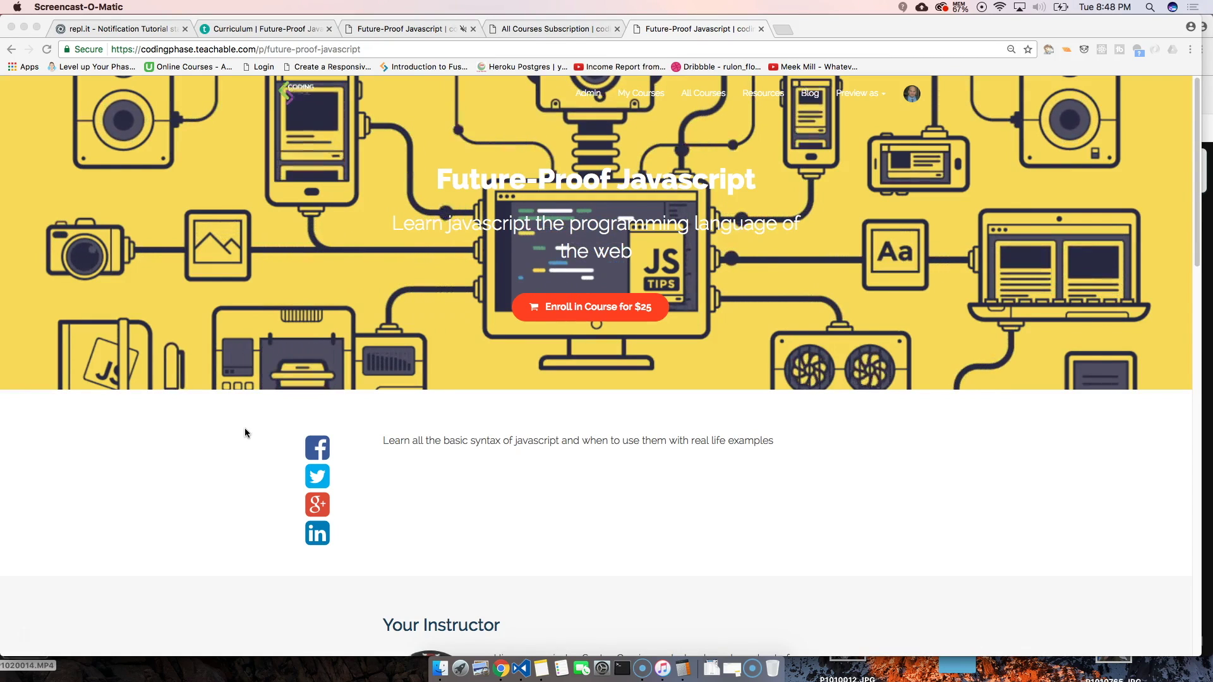
pyautogui.scroll(-2, 981, 466)
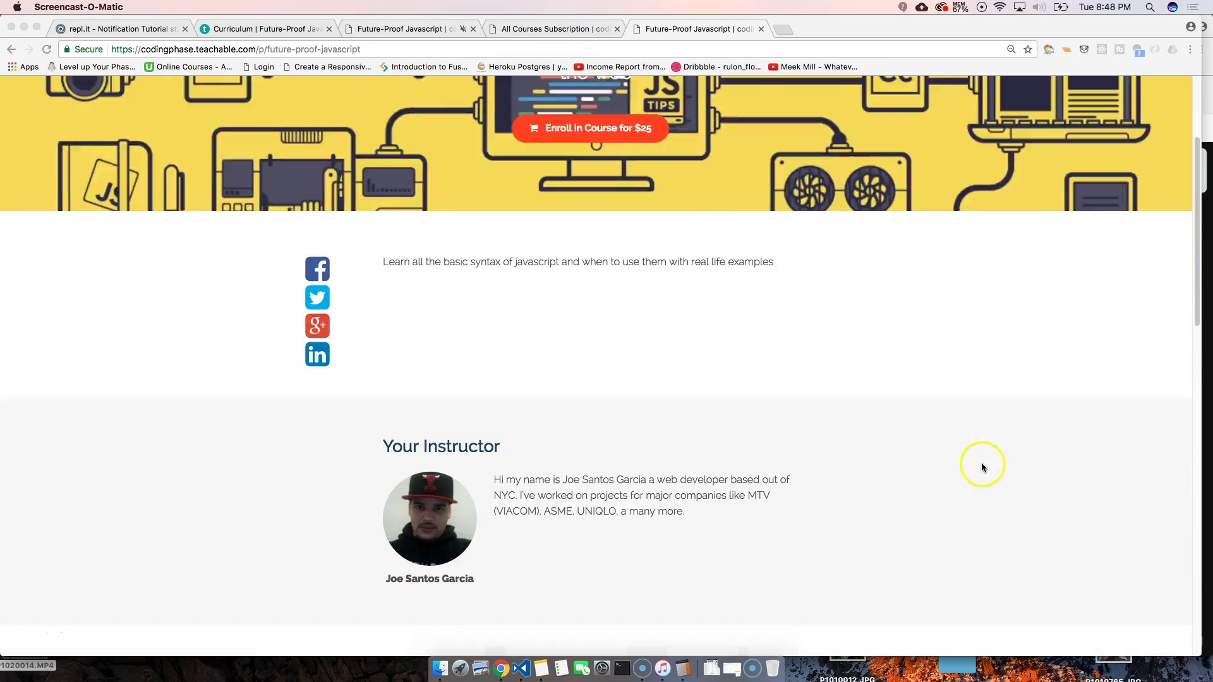
pyautogui.scroll(-2, 875, 427)
pyautogui.scroll(-2, 819, 407)
pyautogui.scroll(-1, 819, 408)
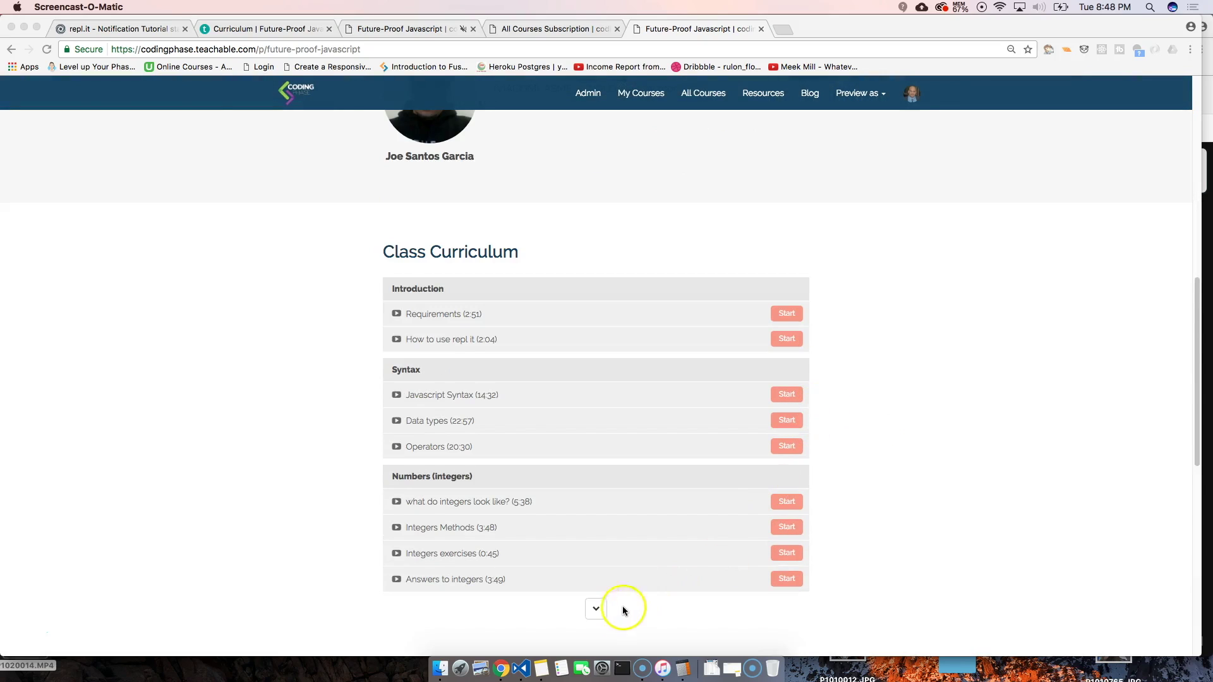
# Step: Load the rest of the Future-Proof Javascript curriculum and scroll through the page
pyautogui.click(599, 612)
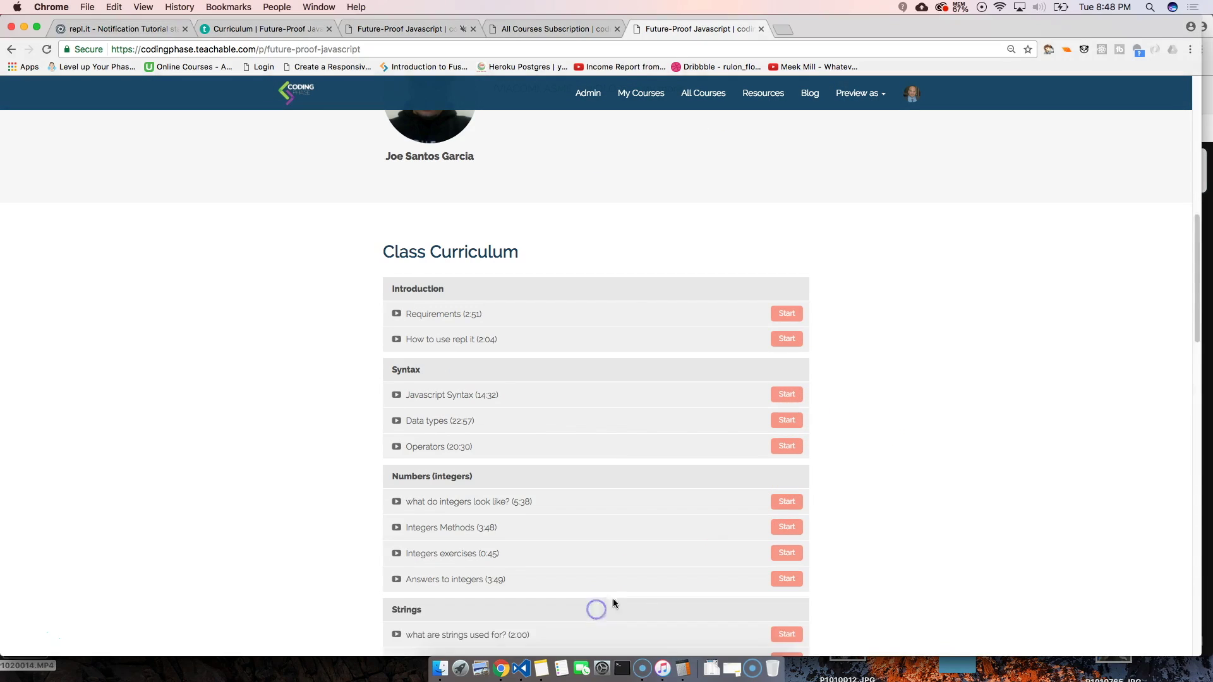
pyautogui.scroll(-3, 666, 472)
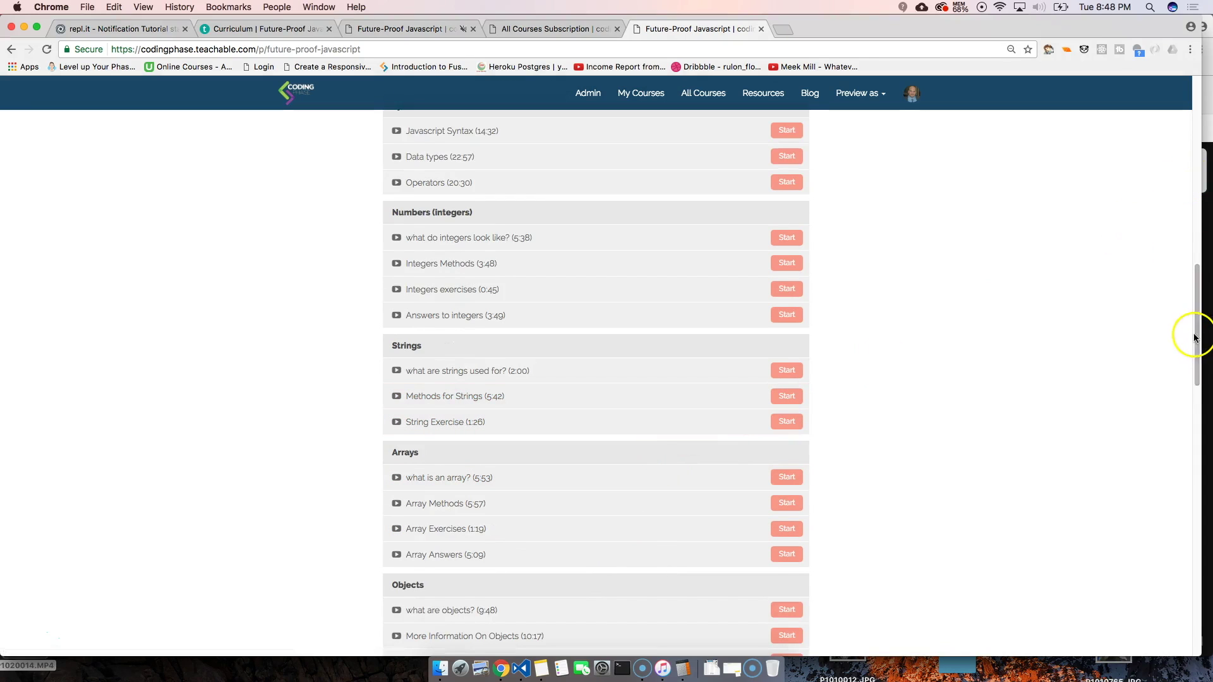
pyautogui.moveTo(1194, 336)
pyautogui.mouseDown()
pyautogui.moveTo(1190, 396)
pyautogui.moveTo(1172, 425)
pyautogui.mouseUp()
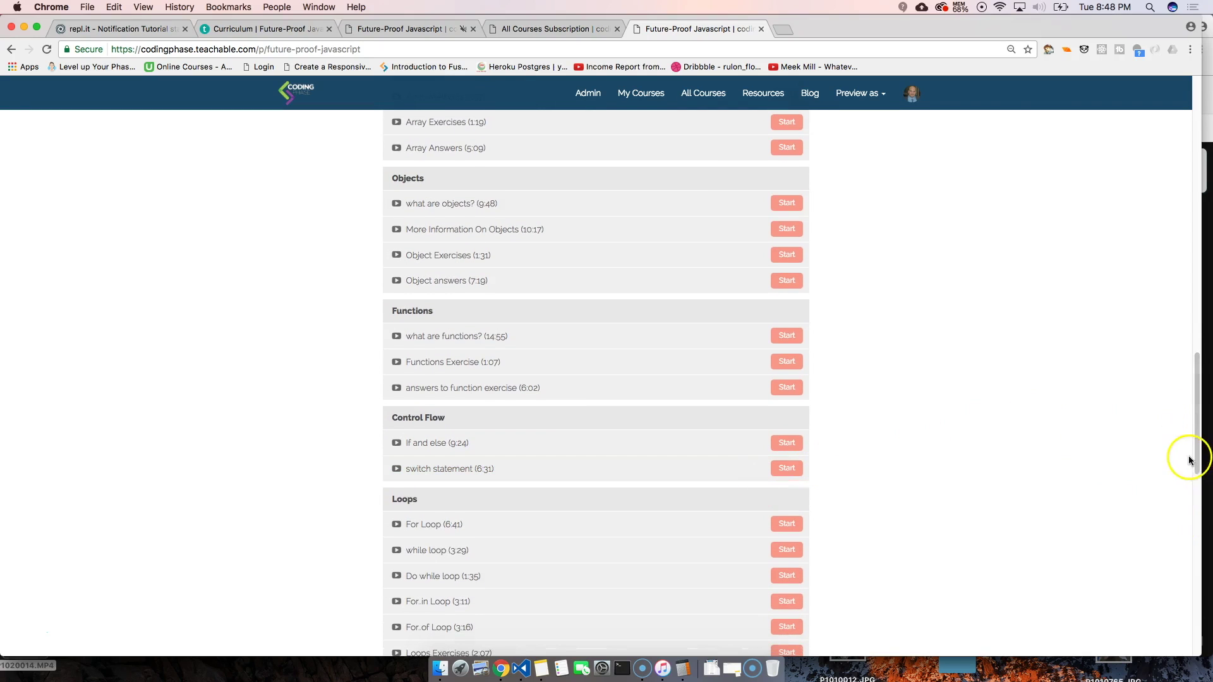
pyautogui.moveTo(1198, 459); pyautogui.dragTo(1192, 506)
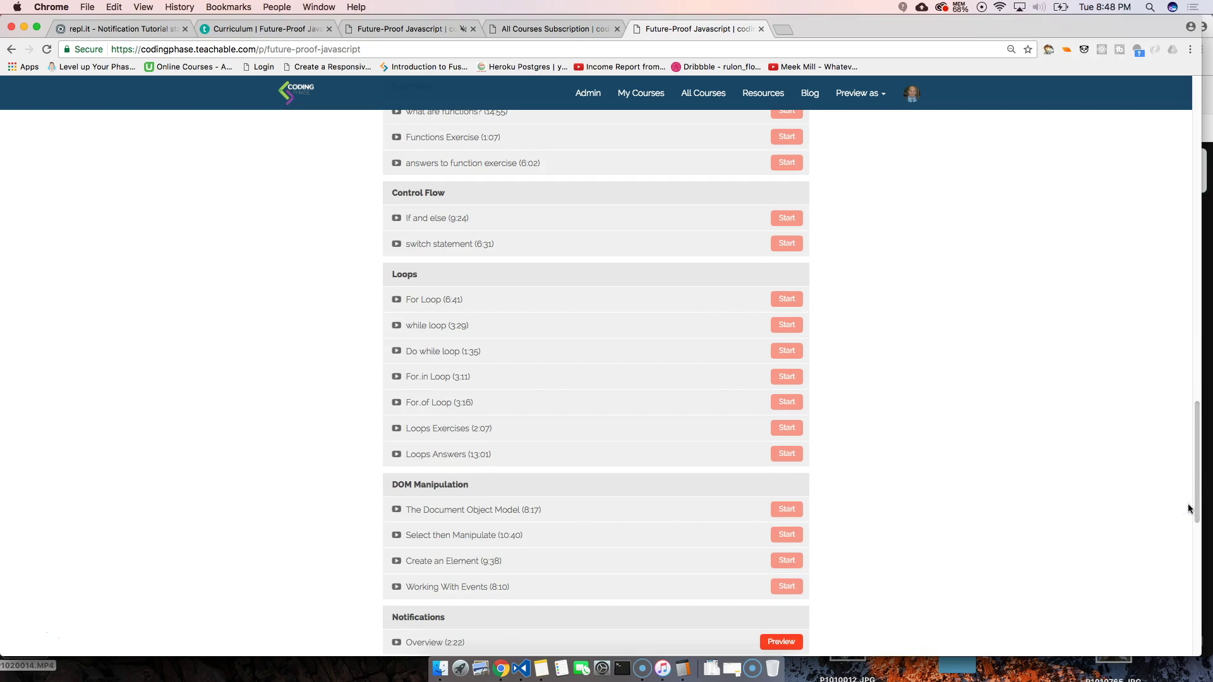
pyautogui.moveTo(1193, 496); pyautogui.dragTo(1154, 630)
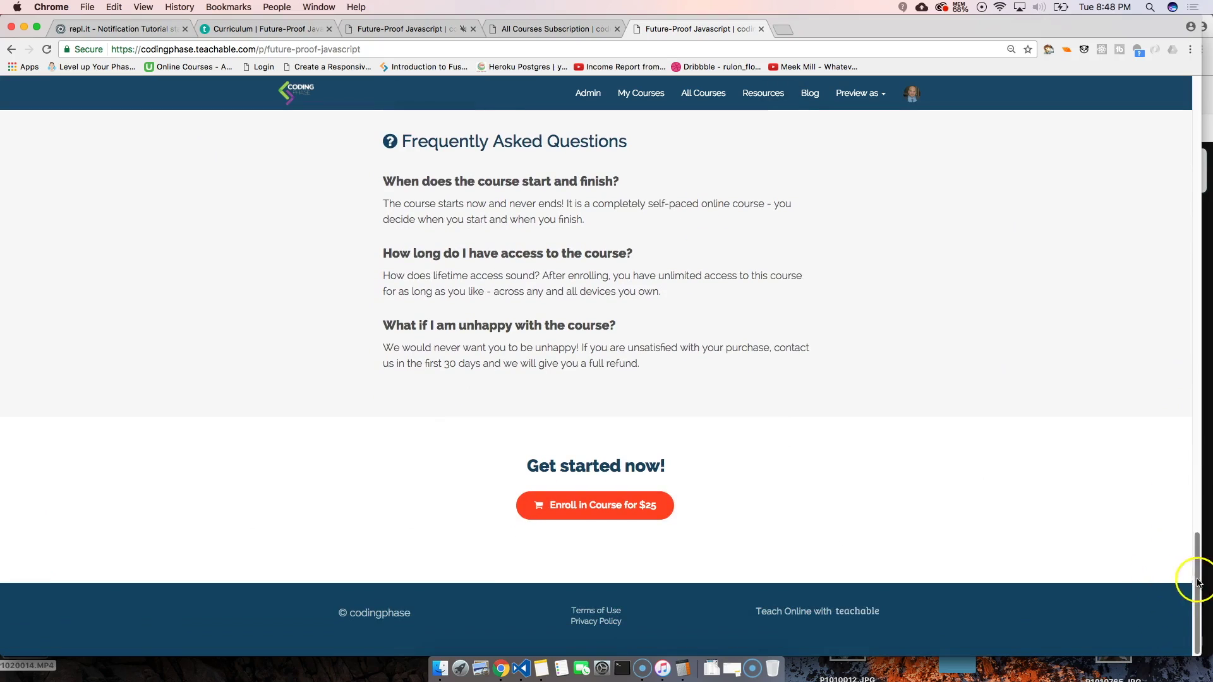
pyautogui.moveTo(1196, 582)
pyautogui.mouseDown()
pyautogui.moveTo(1144, 249)
pyautogui.moveTo(1138, 85)
pyautogui.mouseUp()
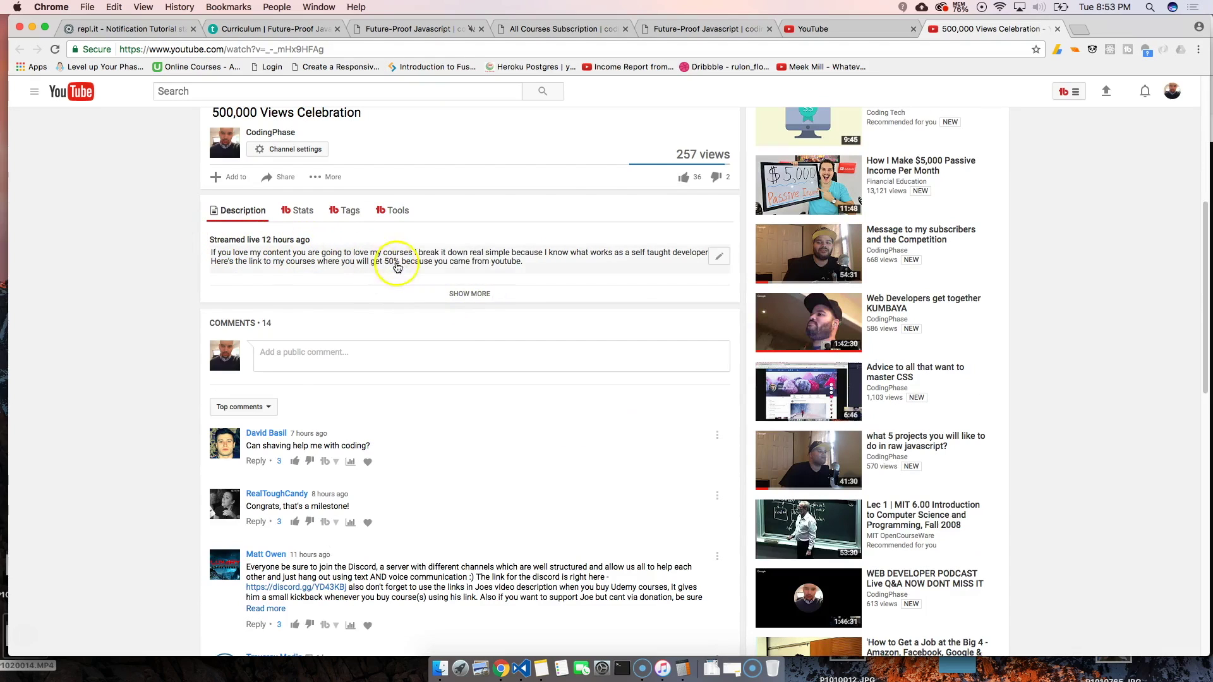
# Step: Expand the video's full description to reveal the 50% coupon link
pyautogui.click(467, 296)
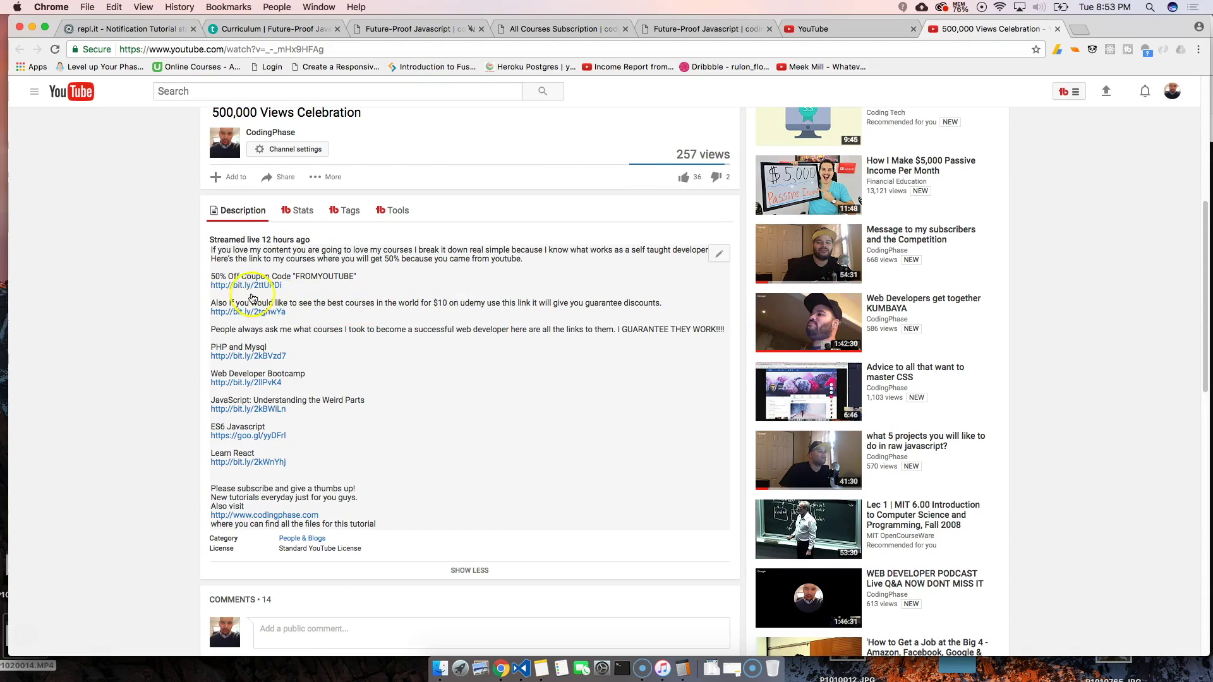